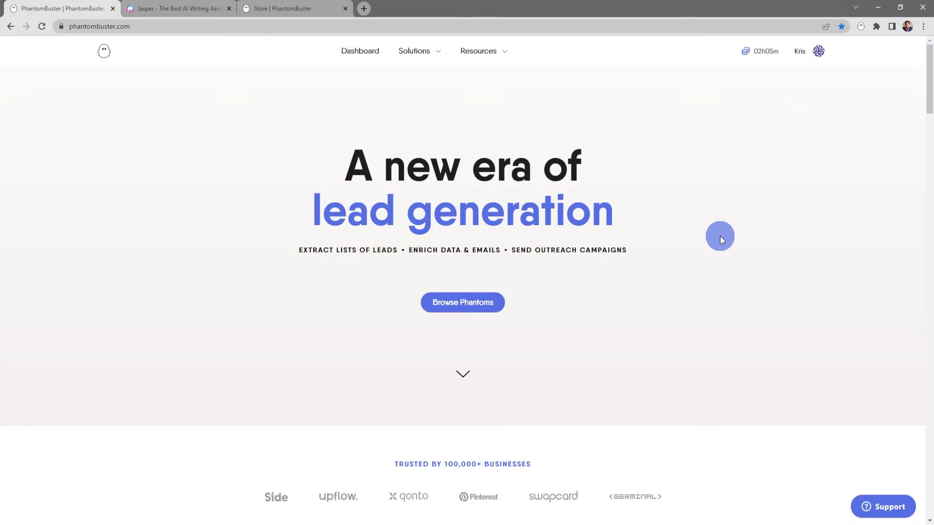
# Step: Search the phantom store for 'data' and open the Data Scraping Crawler
pyautogui.click(479, 307)
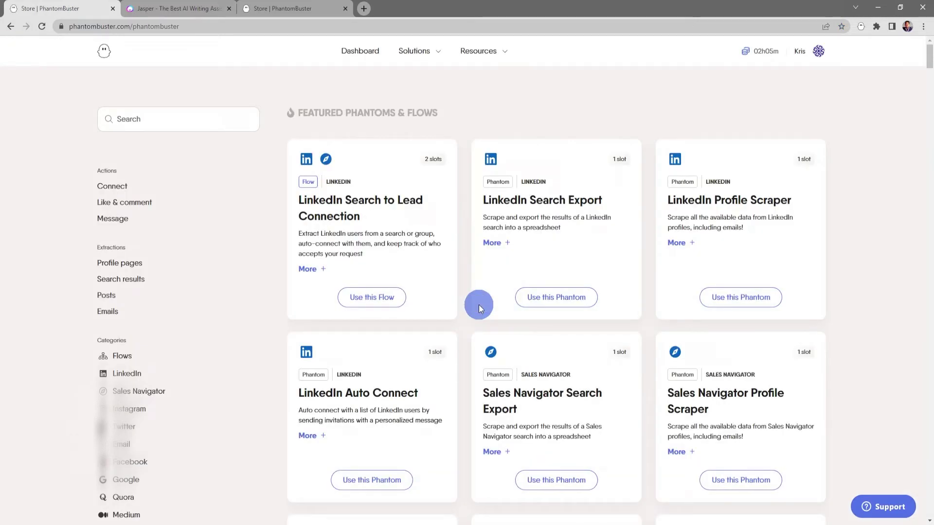
pyautogui.click(166, 122)
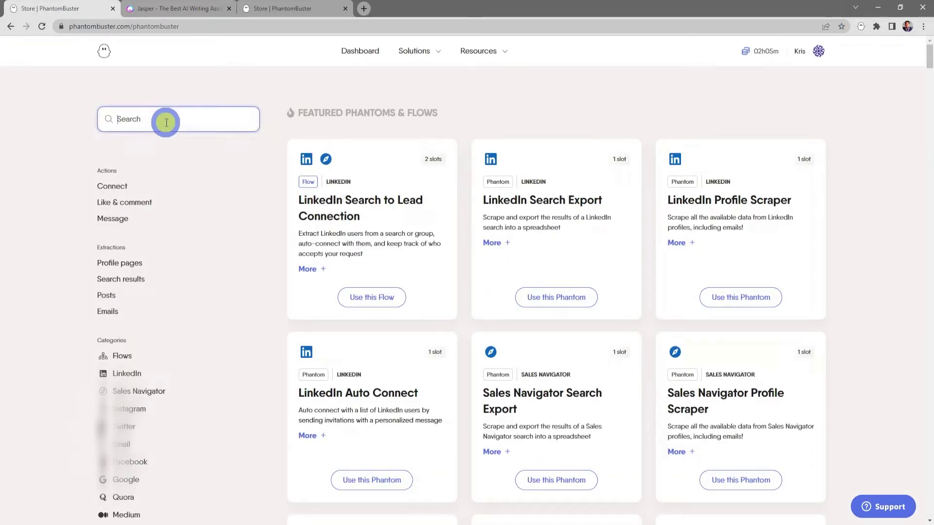
pyautogui.write('data')
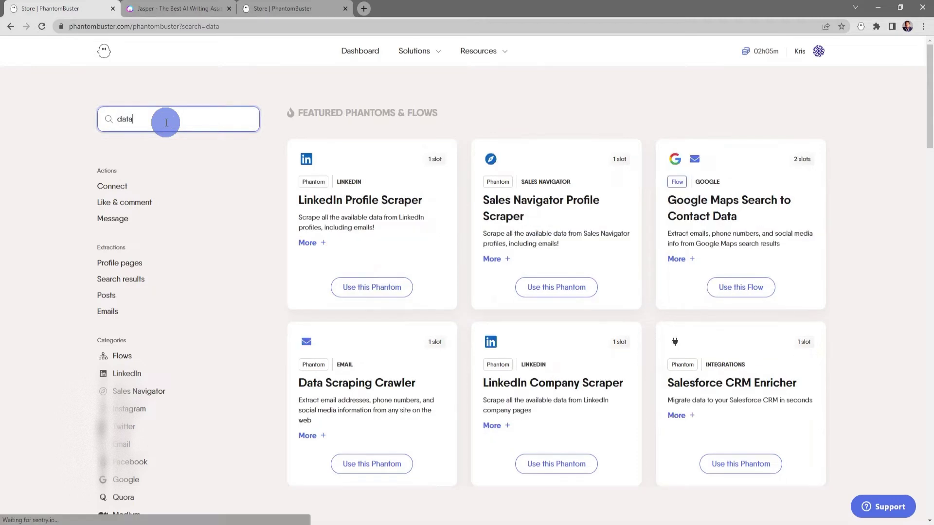
pyautogui.scroll(-2, 344, 364)
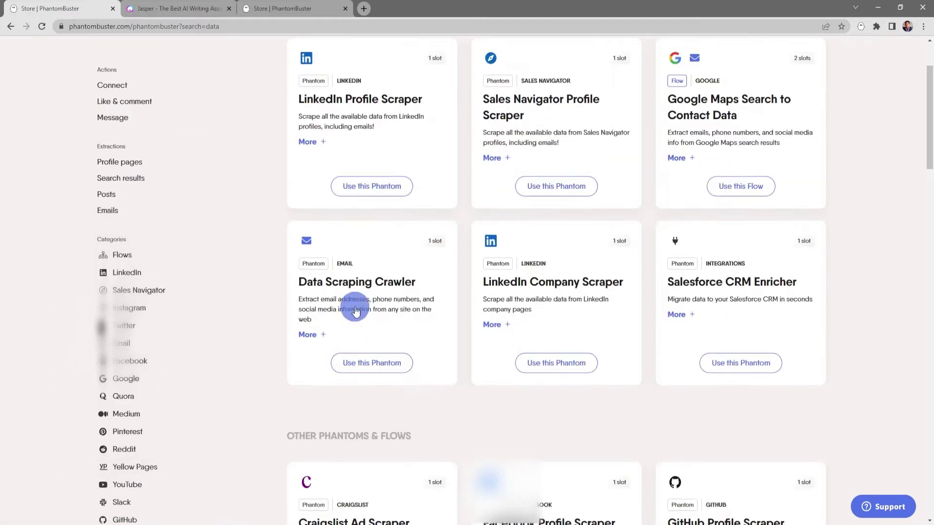
pyautogui.click(385, 286)
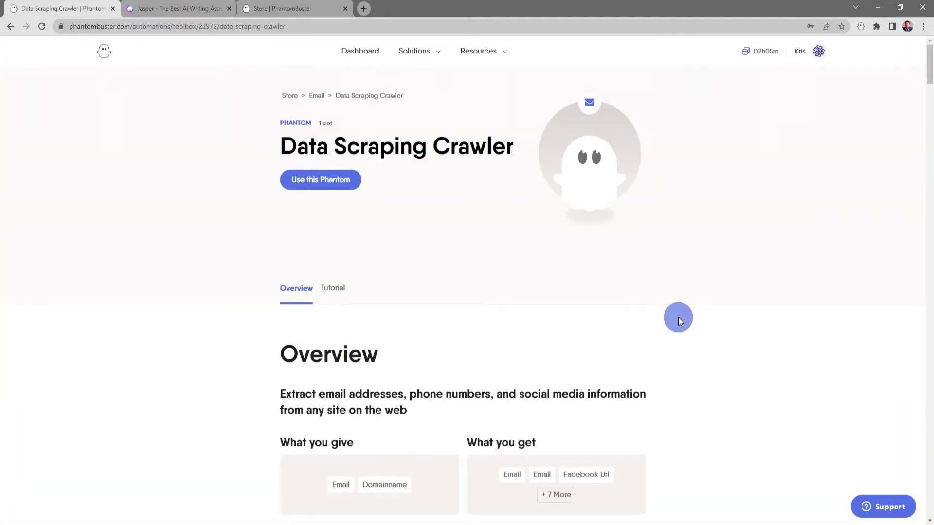
# Step: Review the crawler's details, then read through its Tutorial tab
pyautogui.scroll(-5, 678, 317)
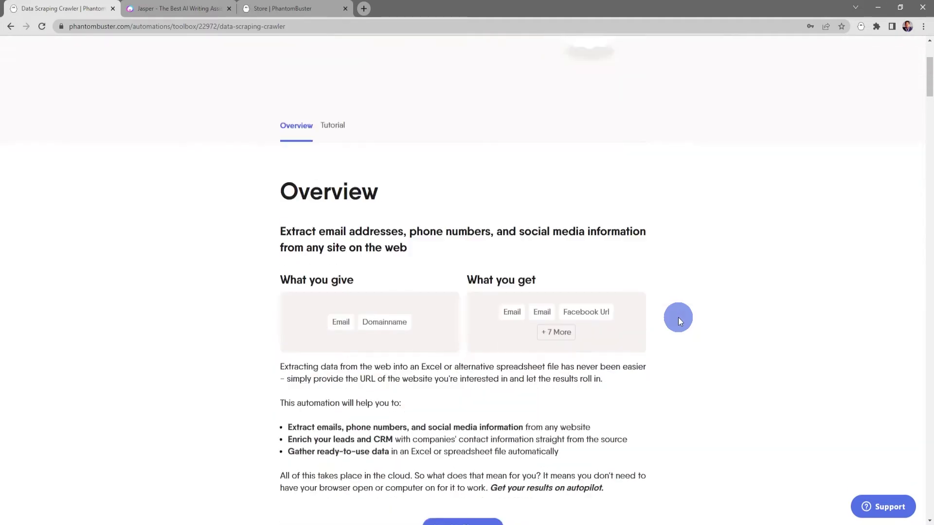
pyautogui.scroll(-7, 678, 317)
pyautogui.scroll(10, 678, 317)
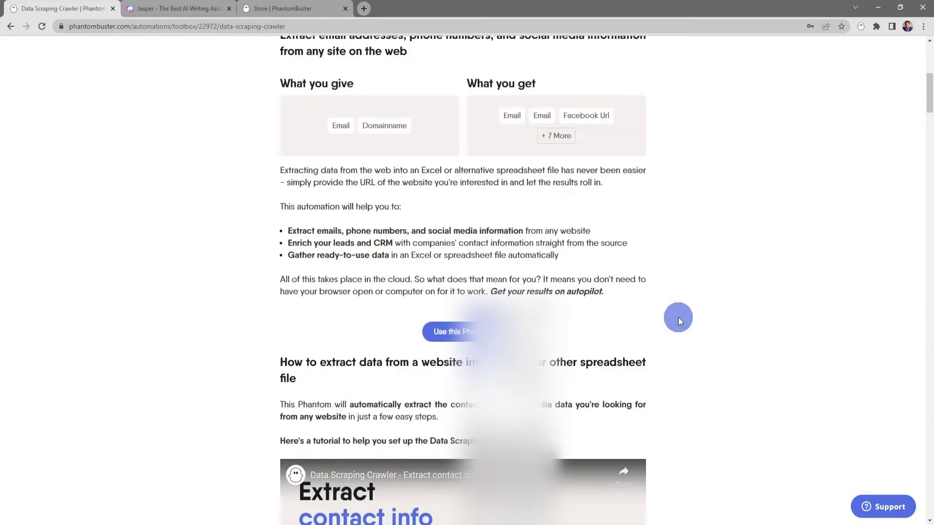
pyautogui.scroll(2, 678, 317)
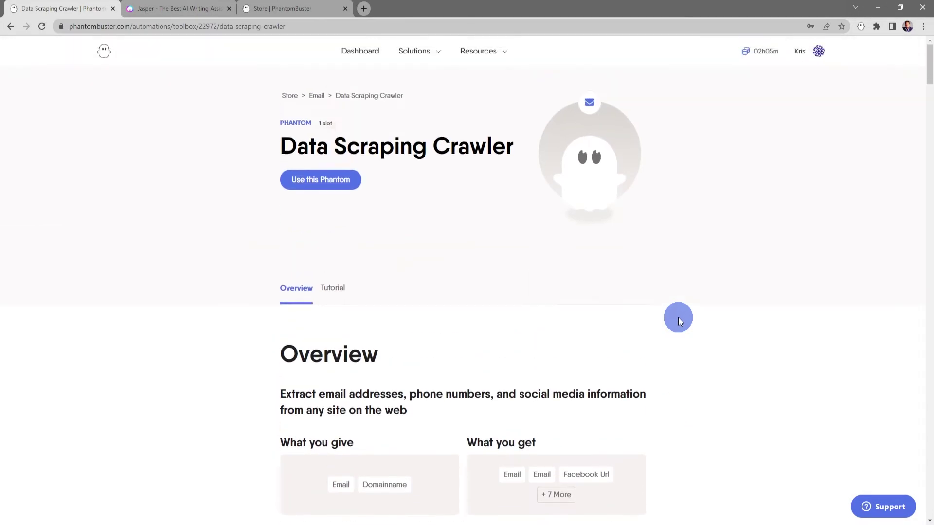
pyautogui.click(332, 287)
pyautogui.scroll(-5, 679, 356)
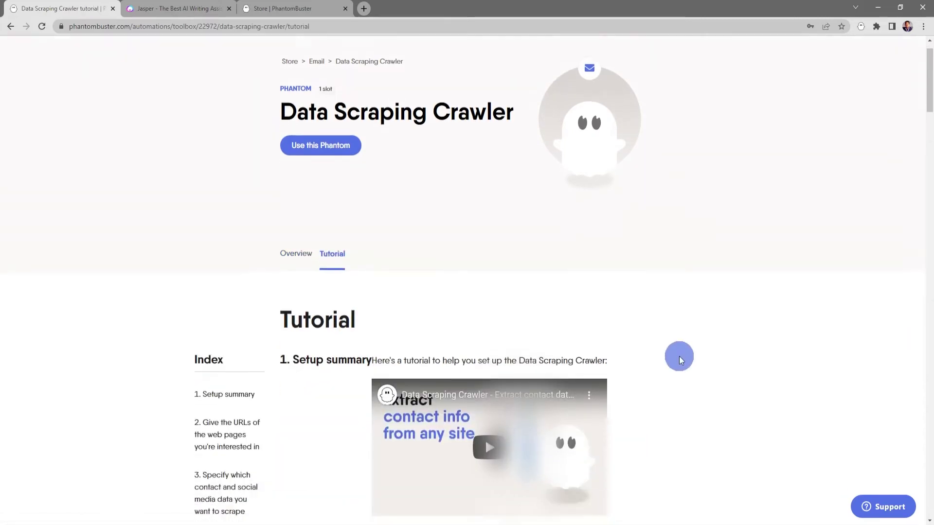
pyautogui.scroll(-5, 679, 356)
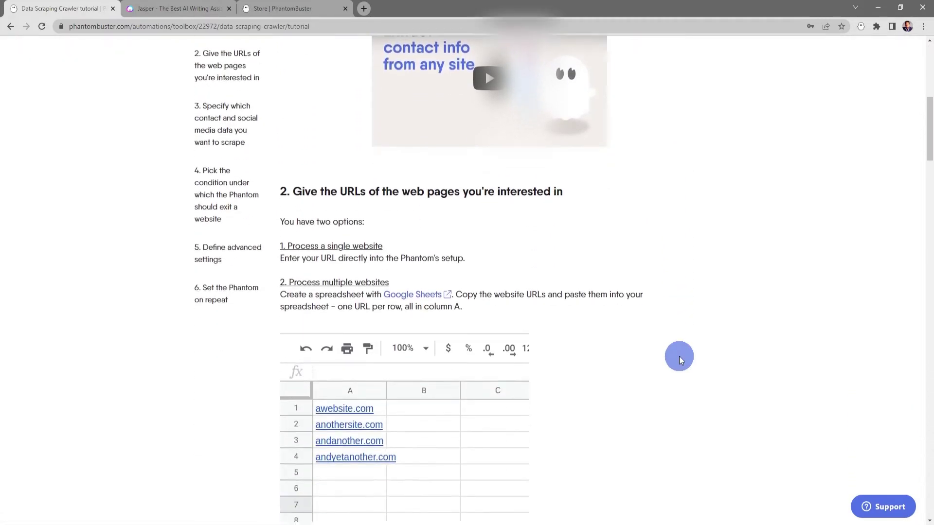
pyautogui.scroll(5, 679, 356)
pyautogui.scroll(5, 679, 358)
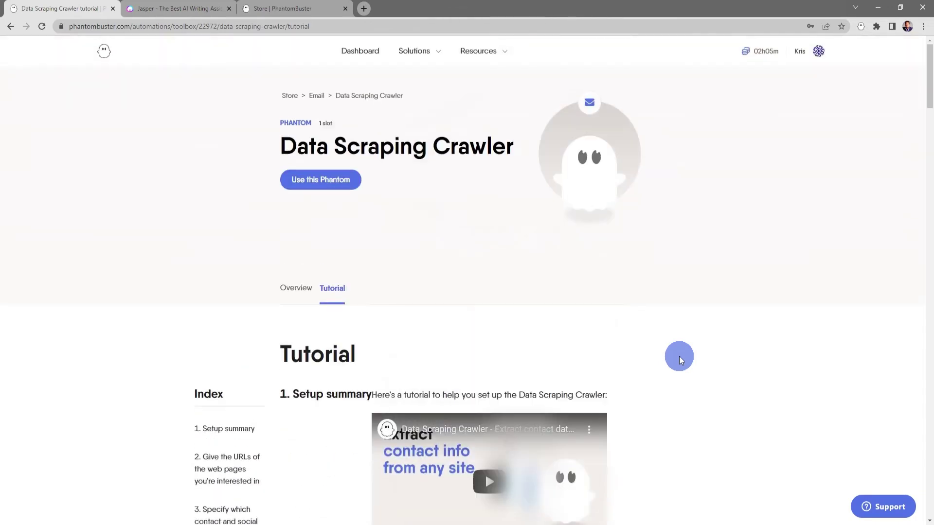
# Step: Start the crawler setup, briefly try the My Phantoms source, then revert to A URL
pyautogui.click(327, 188)
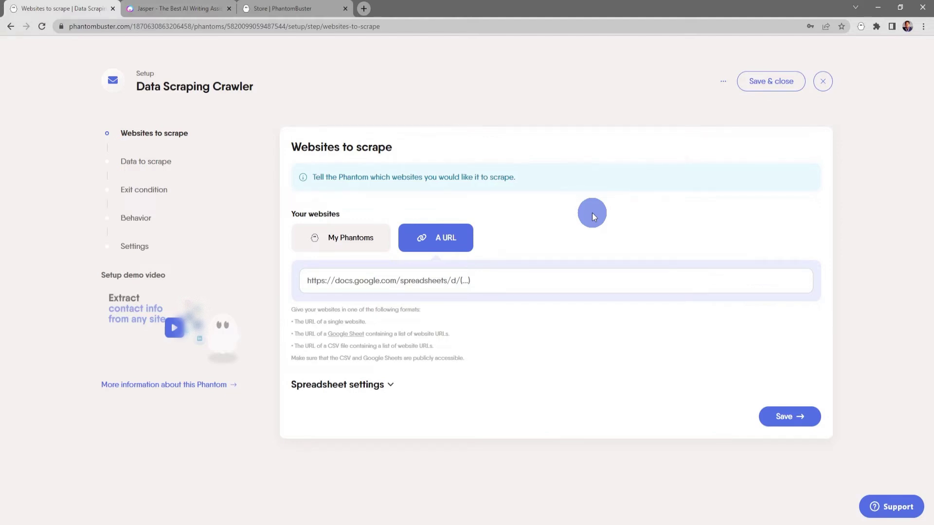
pyautogui.click(513, 281)
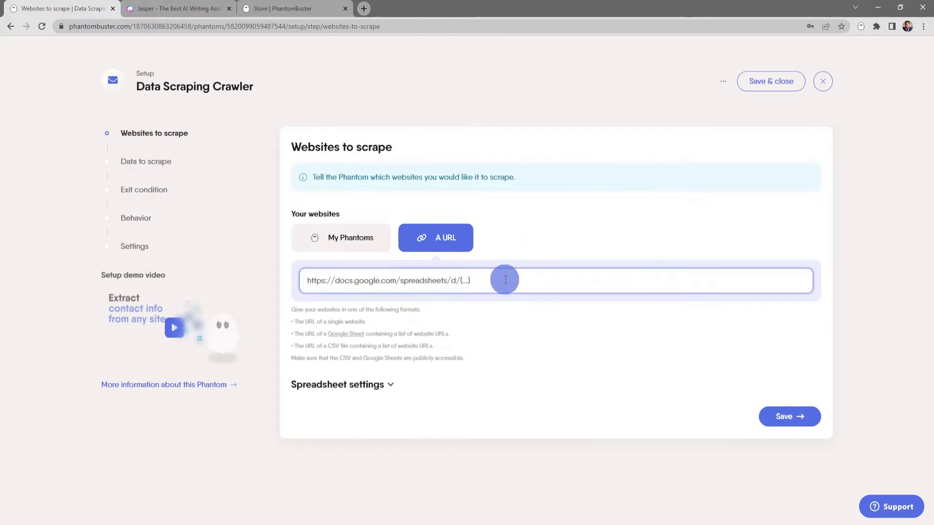
pyautogui.click(374, 243)
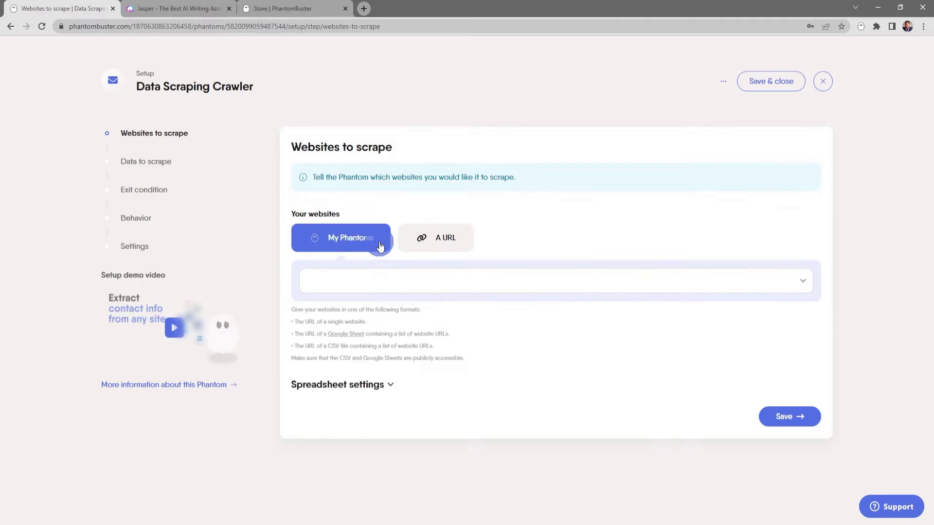
pyautogui.click(436, 284)
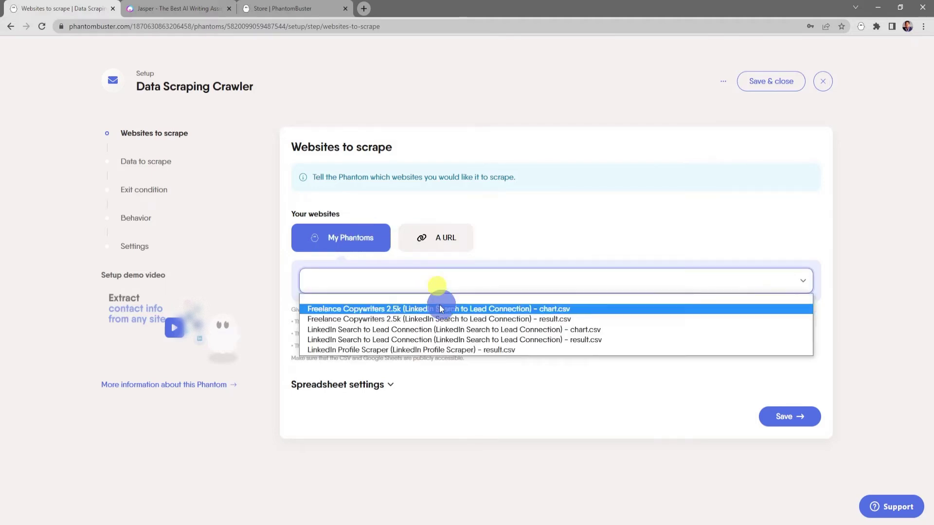
pyautogui.click(502, 248)
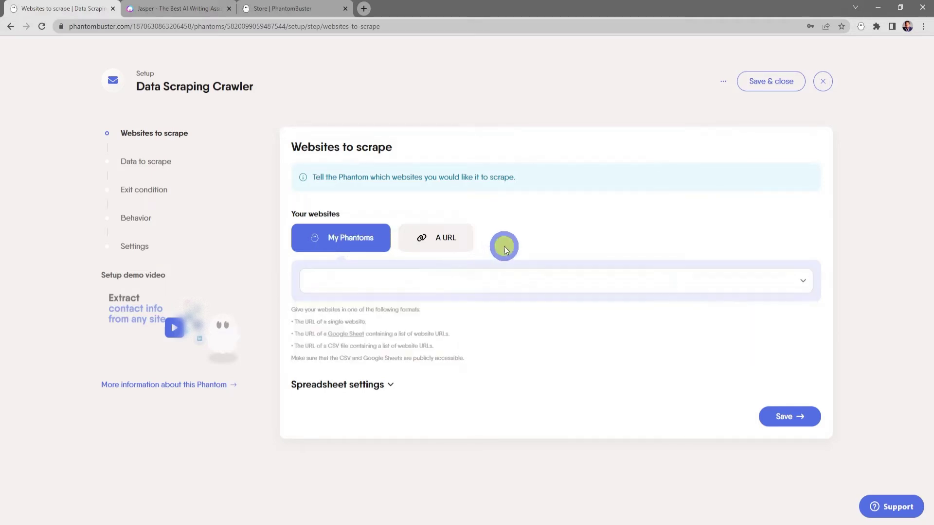
pyautogui.click(447, 243)
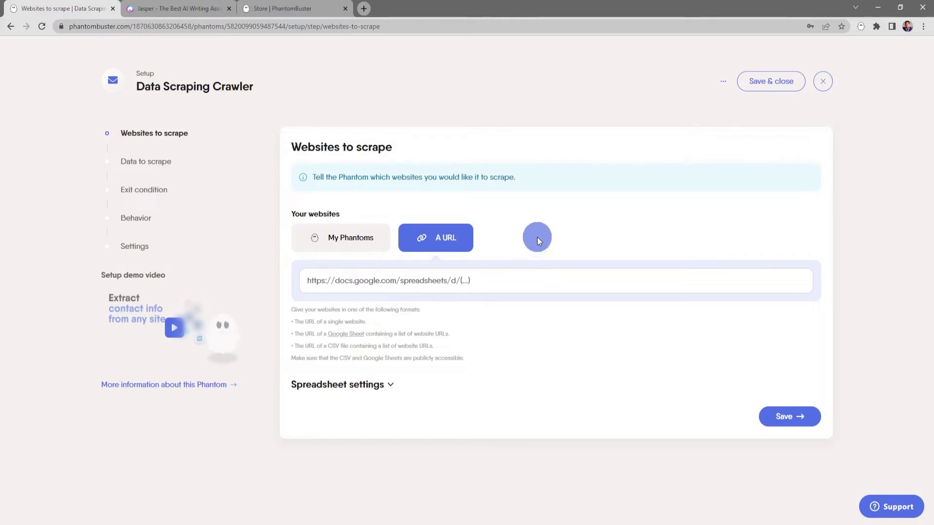
pyautogui.click(188, 11)
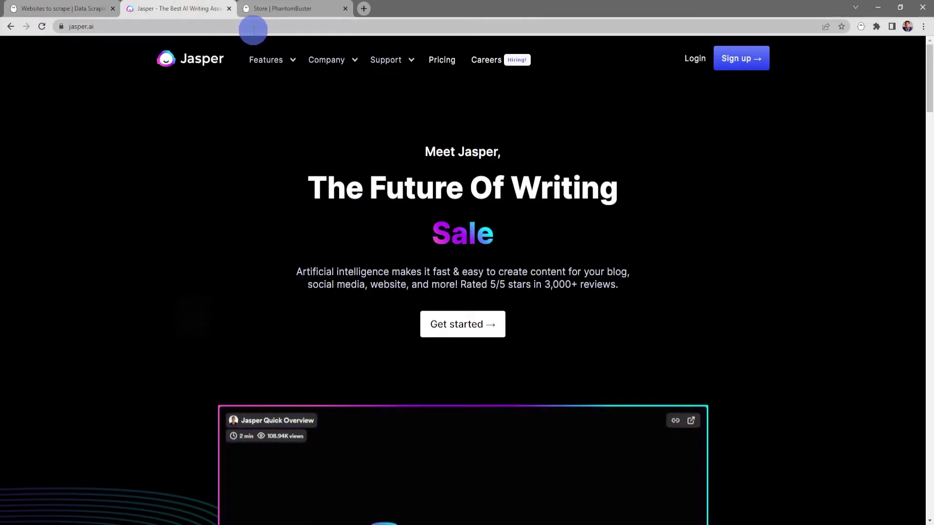
pyautogui.click(102, 26)
pyautogui.rightClick(109, 27)
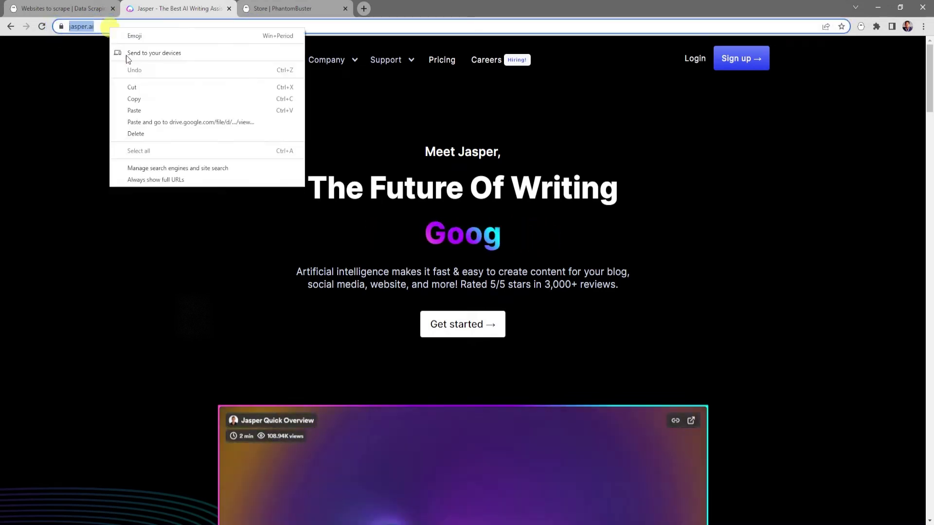
pyautogui.click(144, 98)
pyautogui.click(92, 9)
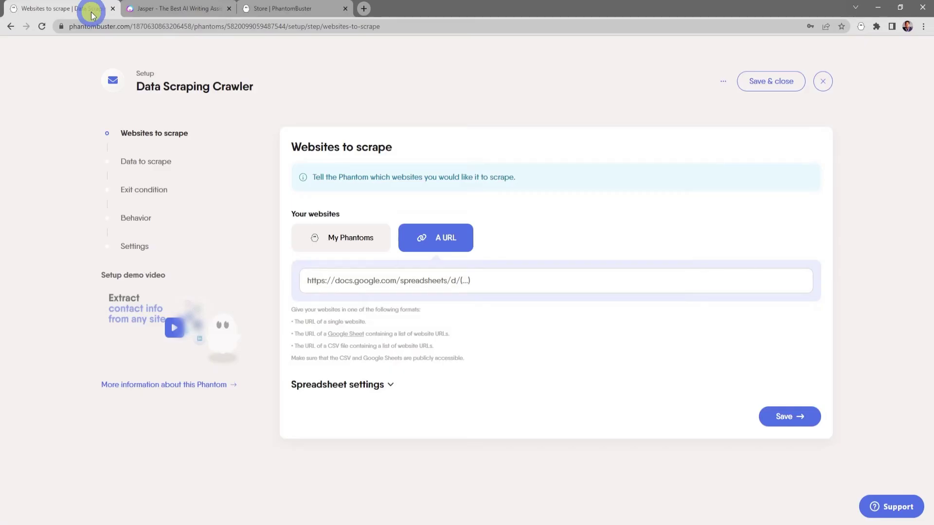
pyautogui.click(321, 280)
pyautogui.rightClick(315, 281)
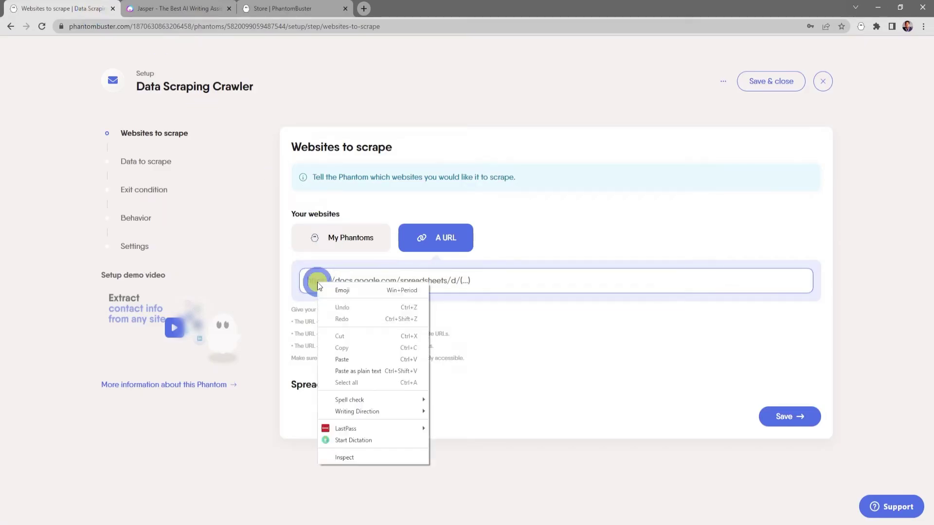
pyautogui.click(360, 360)
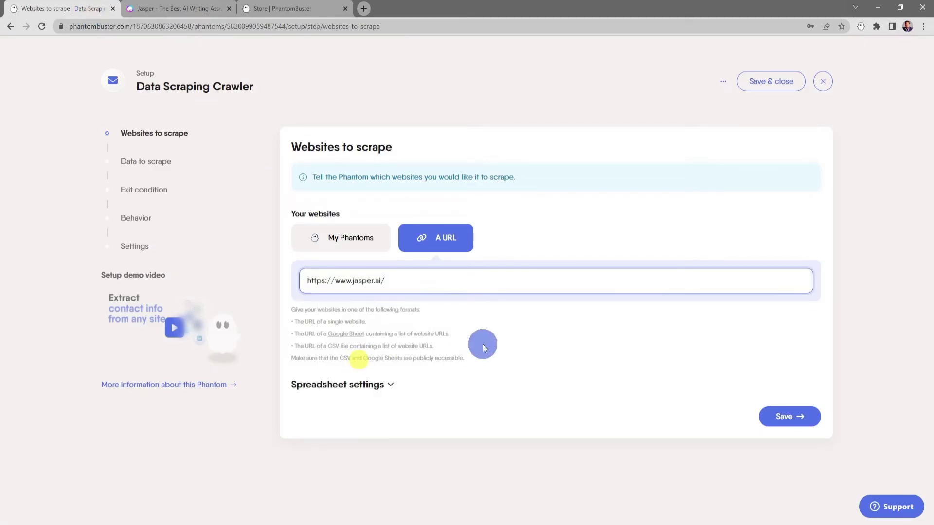
pyautogui.click(391, 385)
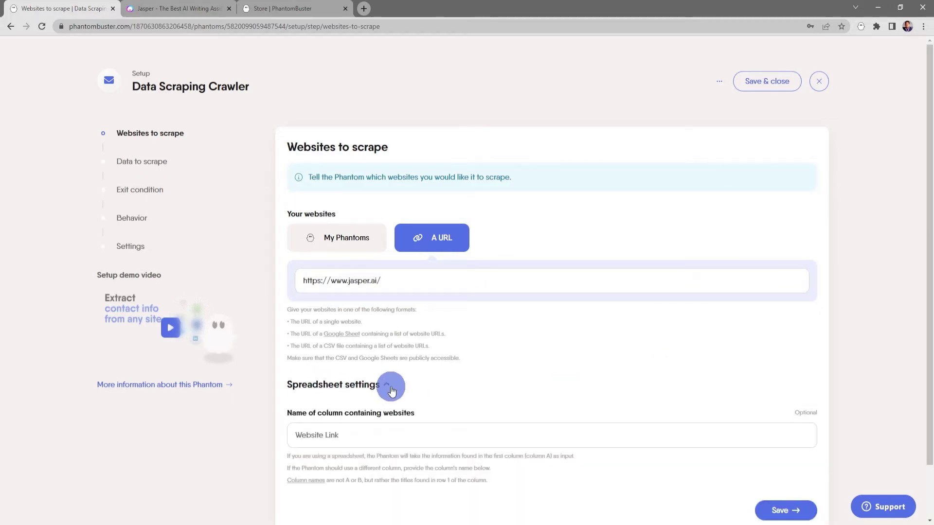
pyautogui.click(386, 389)
pyautogui.click(784, 419)
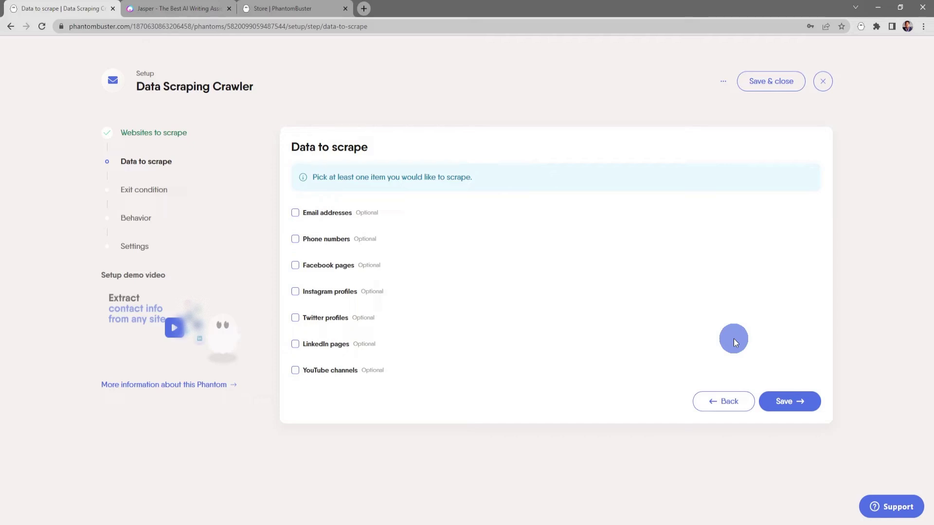
# Step: Tick Email addresses as the data to scrape and save
pyautogui.click(295, 212)
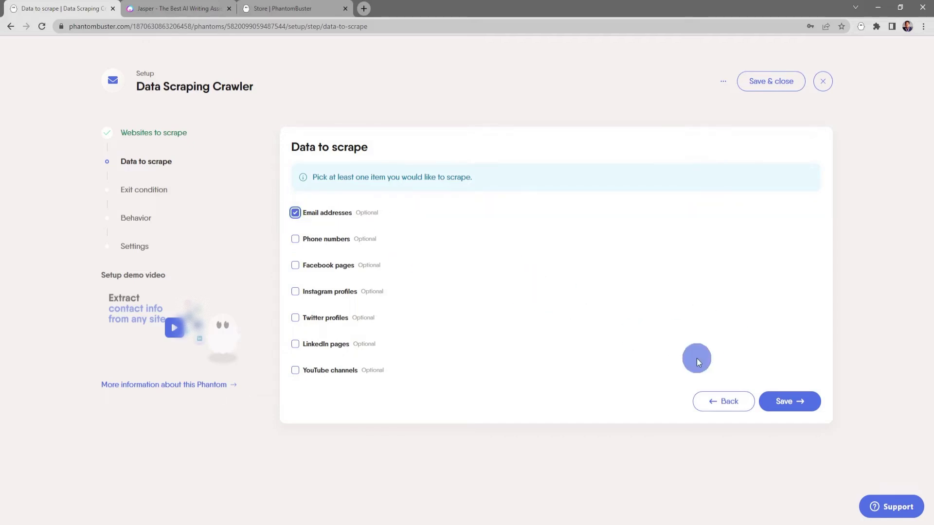
pyautogui.click(795, 403)
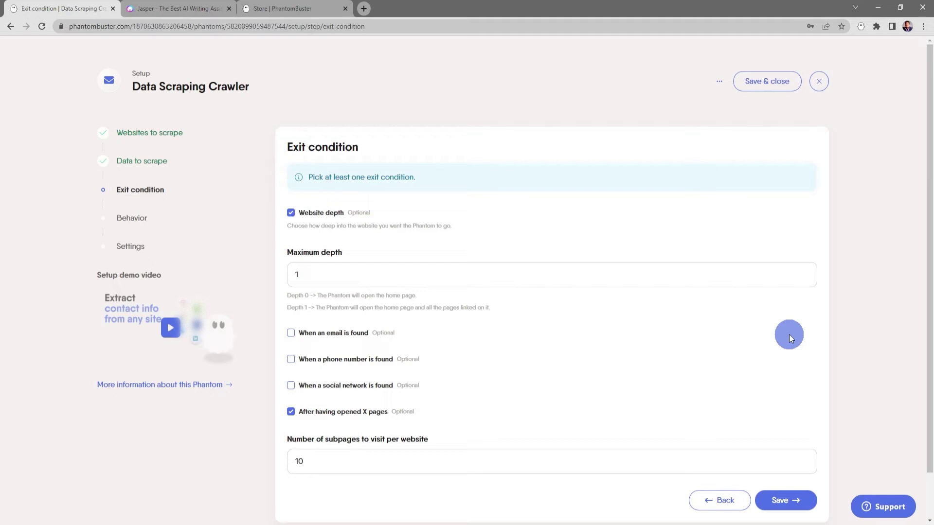
# Step: Keep depth 1 and 10 pages, add the 'When an email is found' exit condition, and save
pyautogui.click(448, 275)
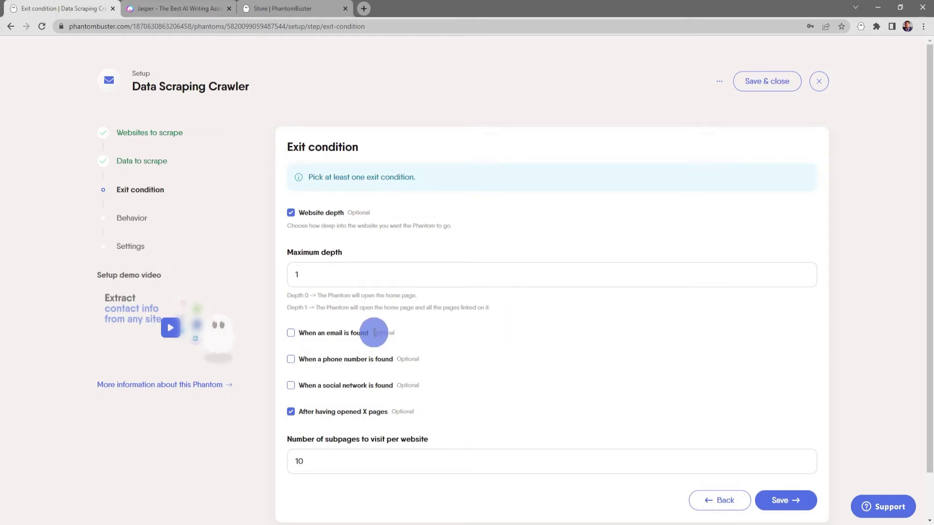
pyautogui.click(291, 332)
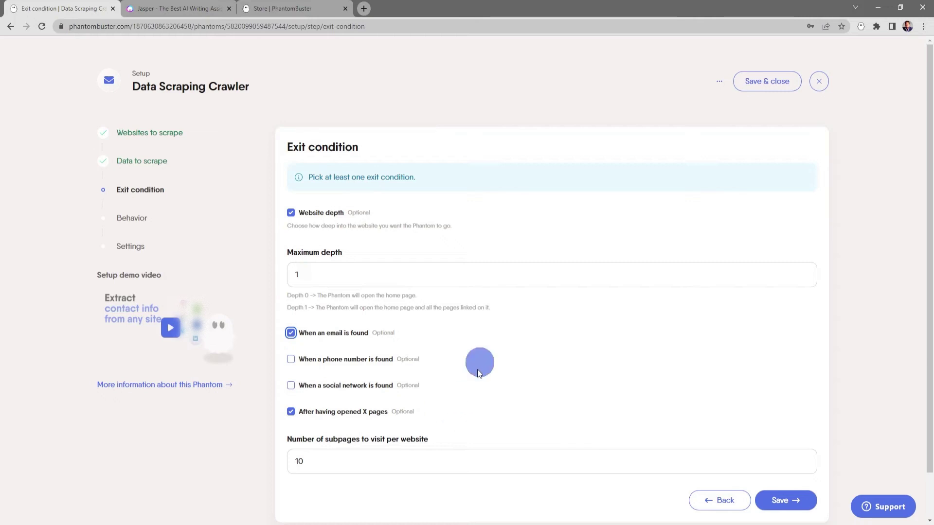
pyautogui.click(783, 502)
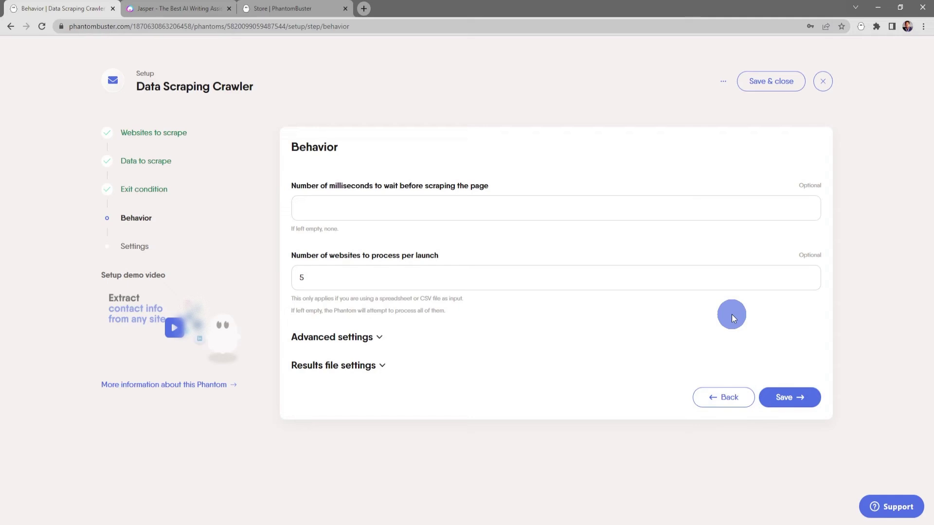
# Step: Confirm the results file name is 'result' in Advanced settings and save the Behavior step
pyautogui.click(380, 337)
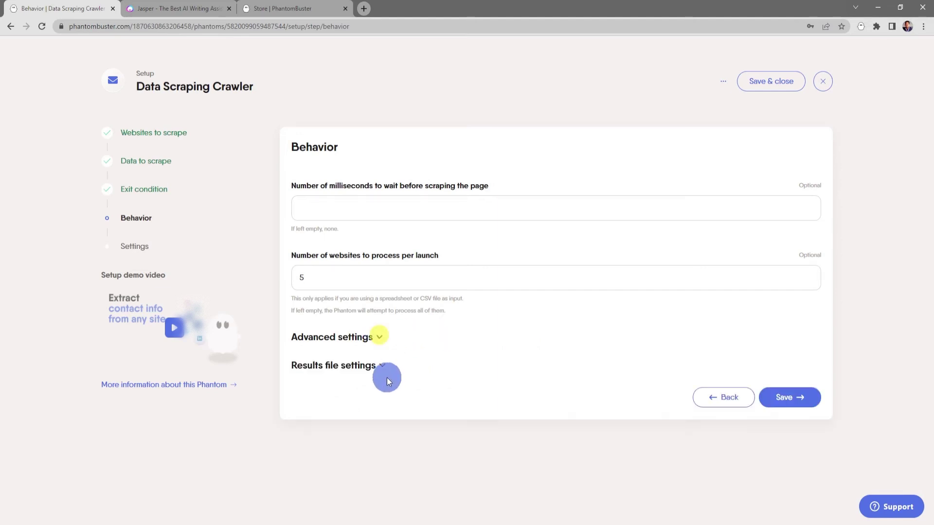
pyautogui.click(384, 366)
pyautogui.click(392, 415)
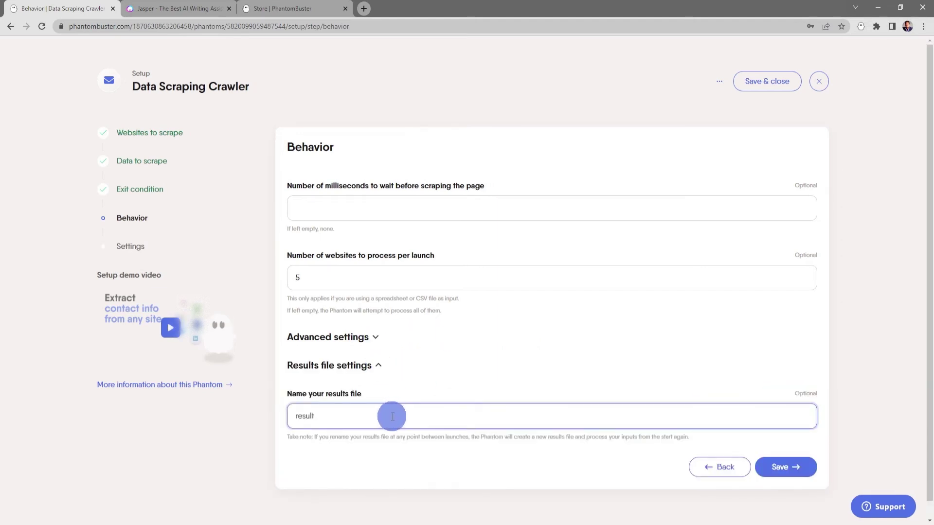
pyautogui.click(384, 367)
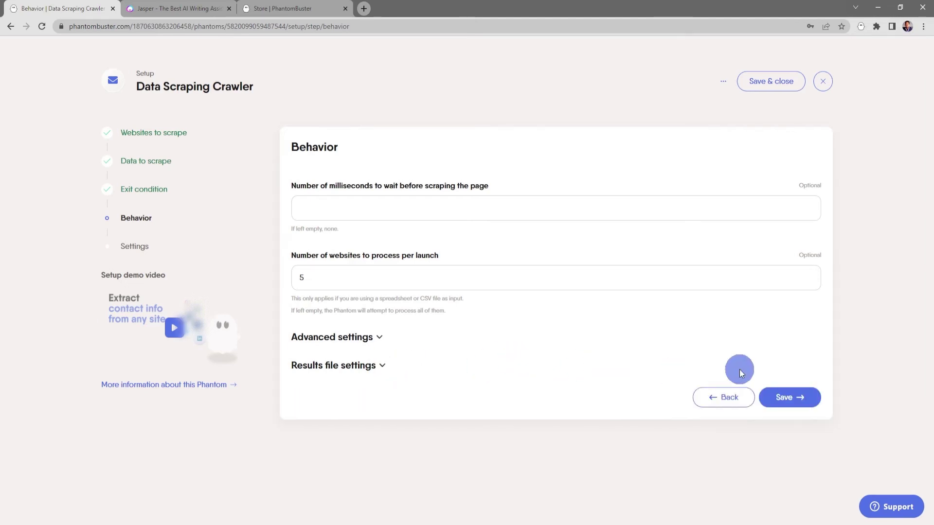
pyautogui.click(795, 398)
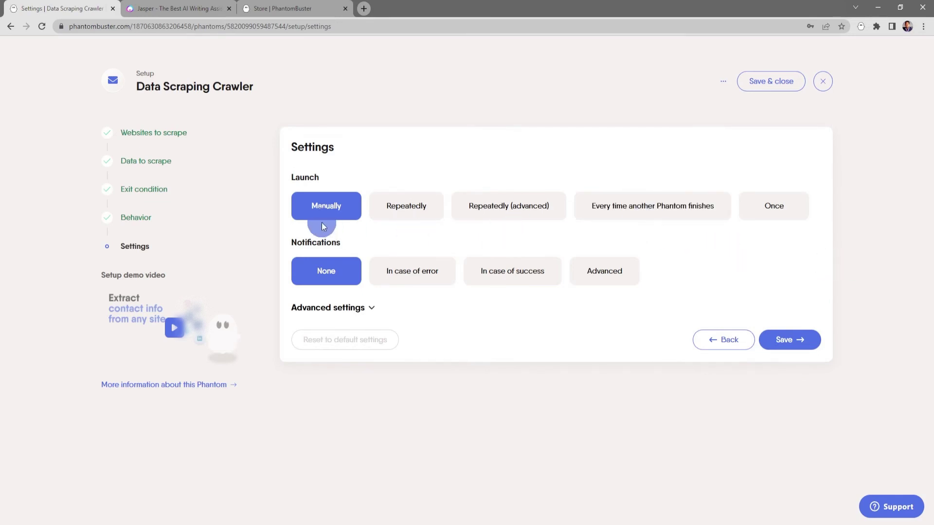
# Step: Try a once-per-day repeated launch, revert to Manually, check advanced settings, and save
pyautogui.click(421, 212)
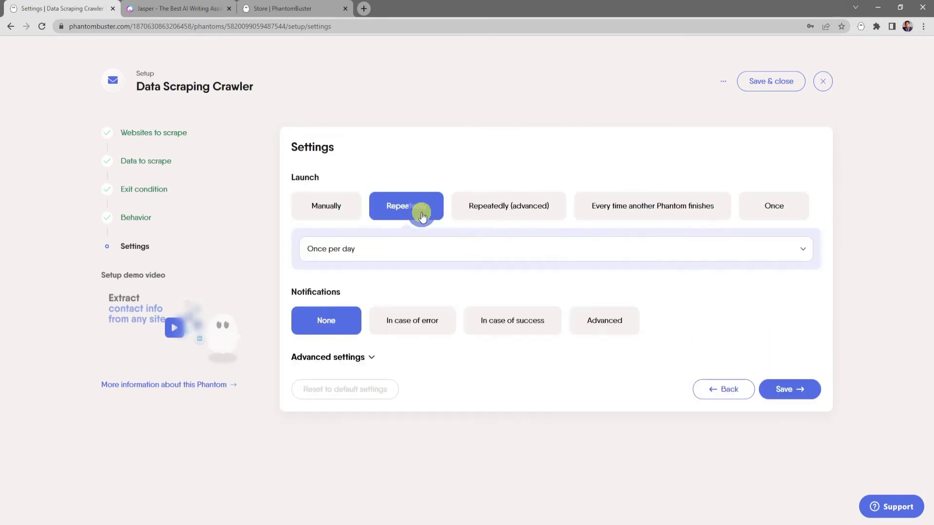
pyautogui.click(572, 254)
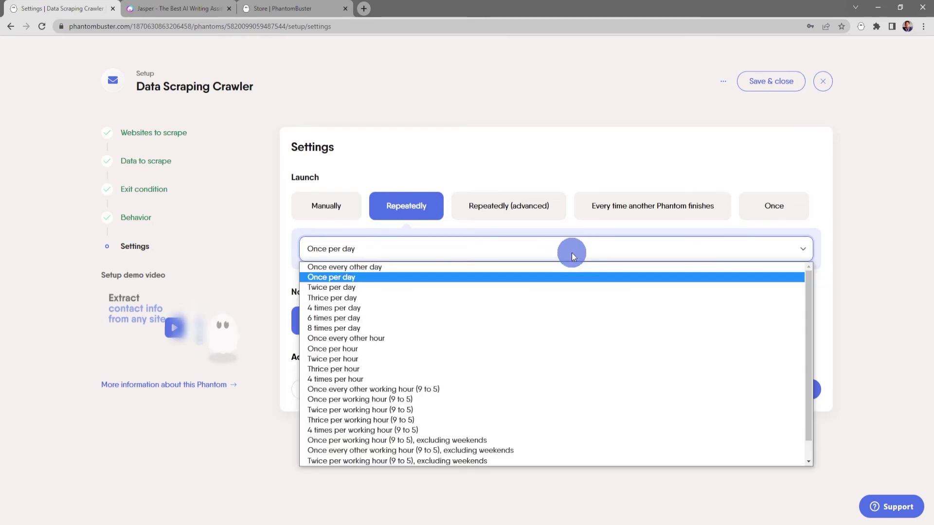
pyautogui.click(571, 252)
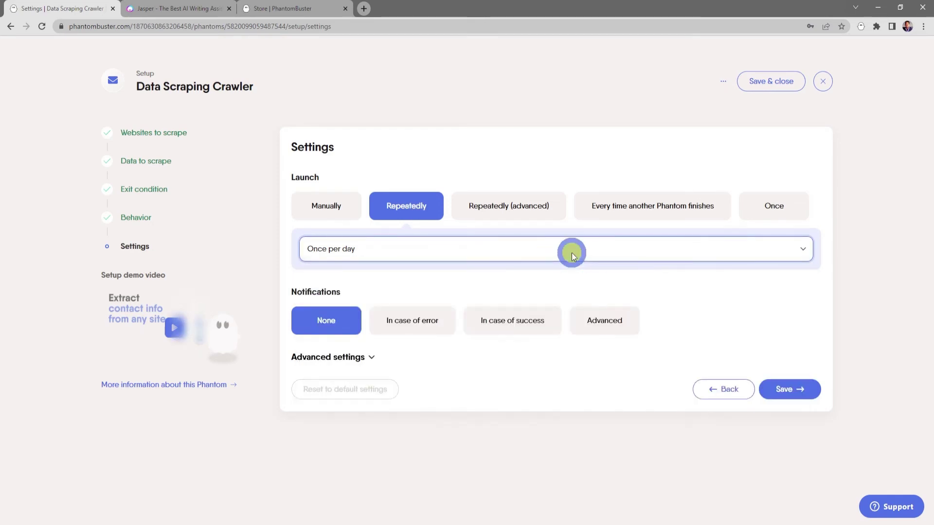
pyautogui.click(336, 209)
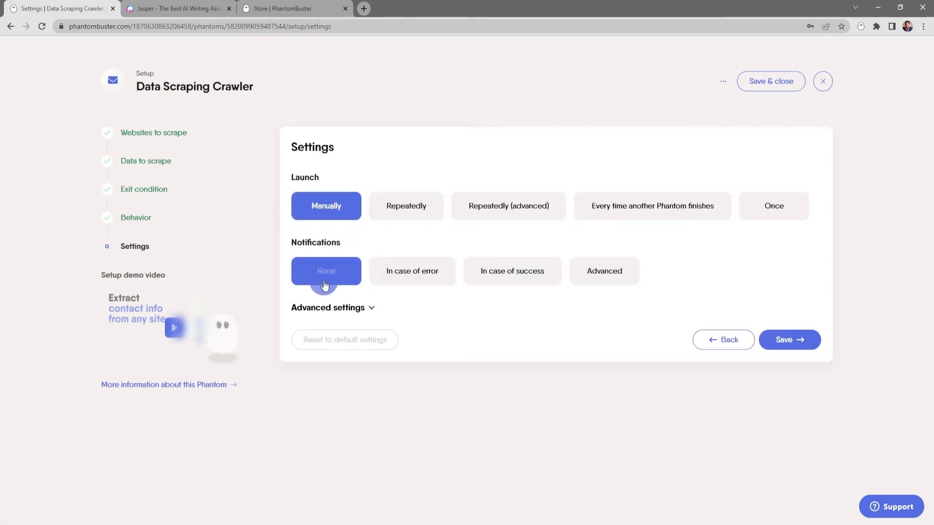
pyautogui.click(372, 308)
pyautogui.scroll(-4, 439, 317)
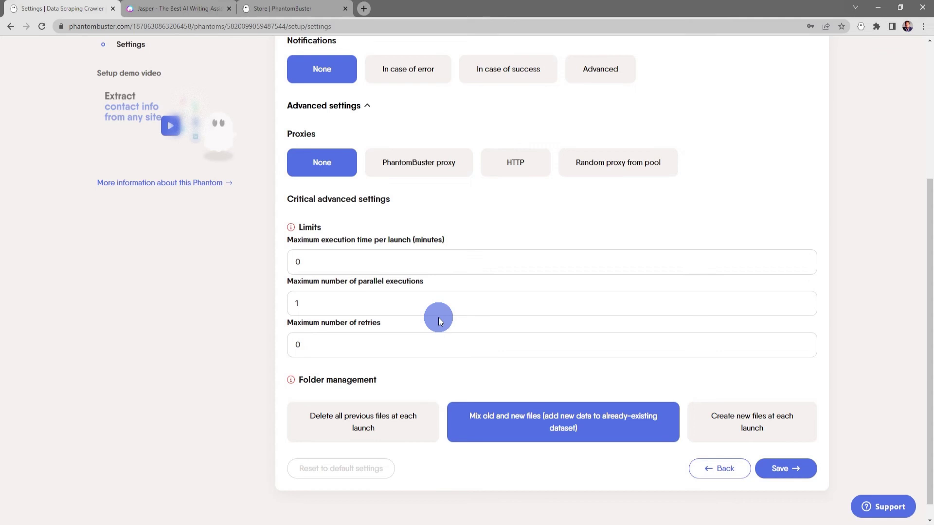
pyautogui.scroll(4, 439, 318)
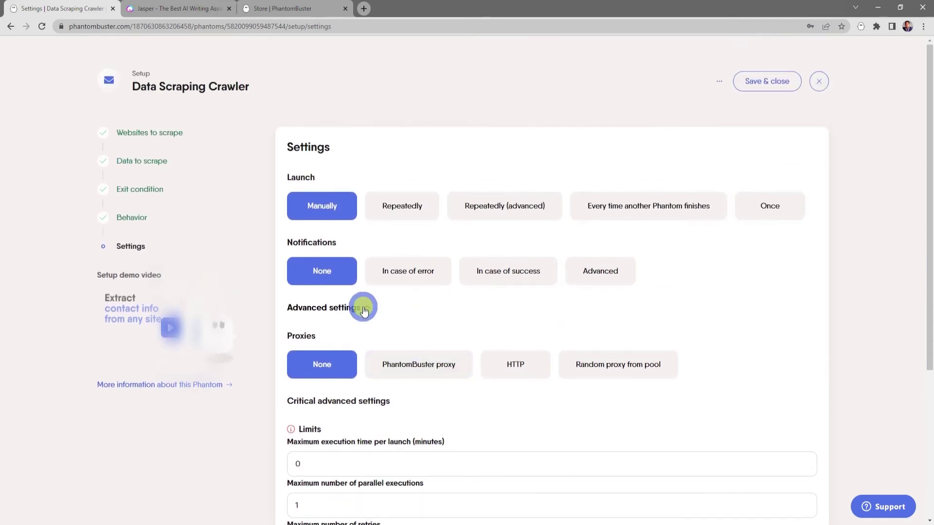
pyautogui.click(350, 312)
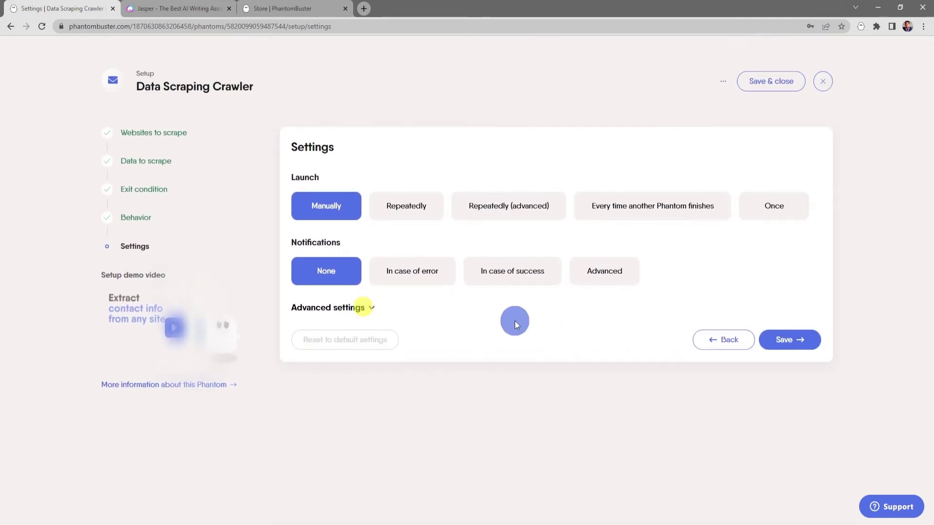
pyautogui.click(793, 340)
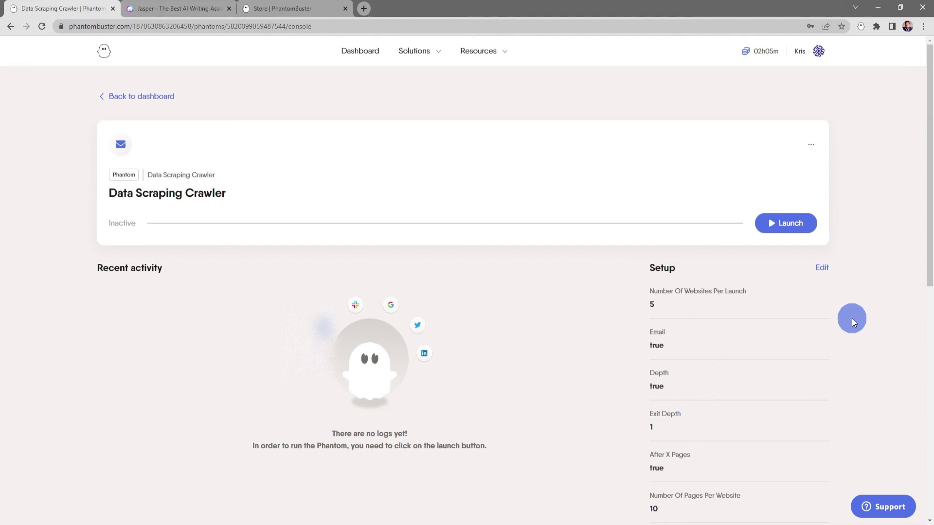
# Step: Launch the crawler and let it process one website, finding 1 email
pyautogui.click(788, 226)
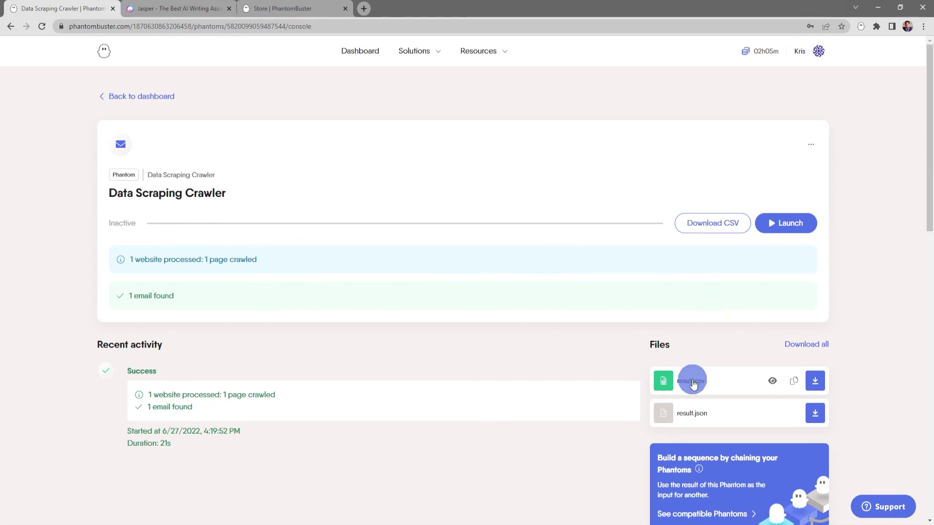
# Step: Open the preview of result.csv from the Files panel
pyautogui.click(773, 383)
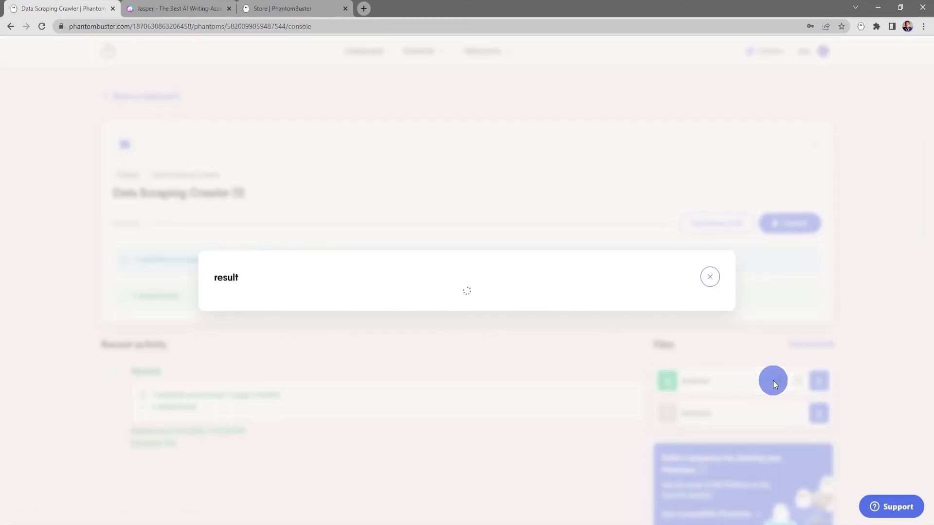